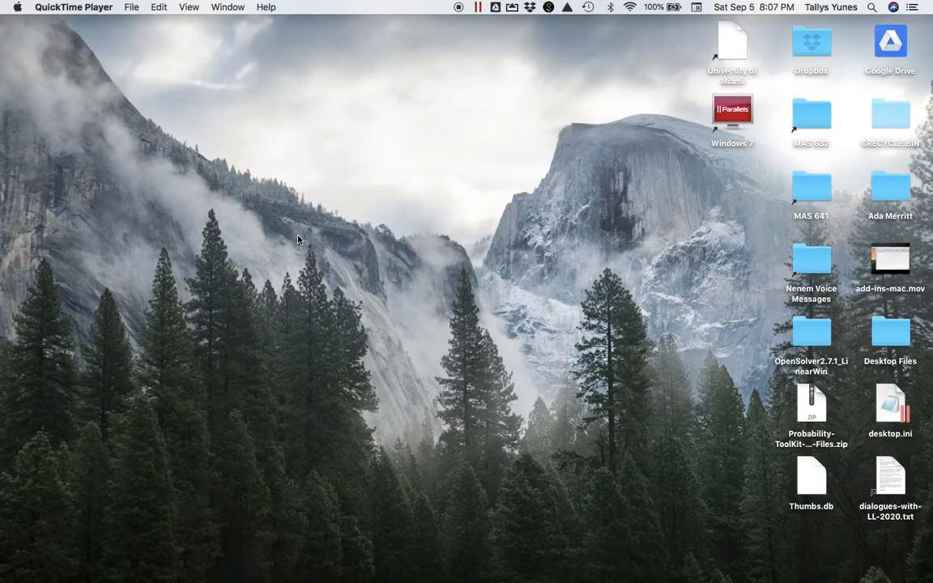
# Step: Switch to the Windows desktop and extract Probability-ToolKit-515-Student-Files.zip to a desktop folder of the same name
pyautogui.hotkey('ctrl', 'Right')
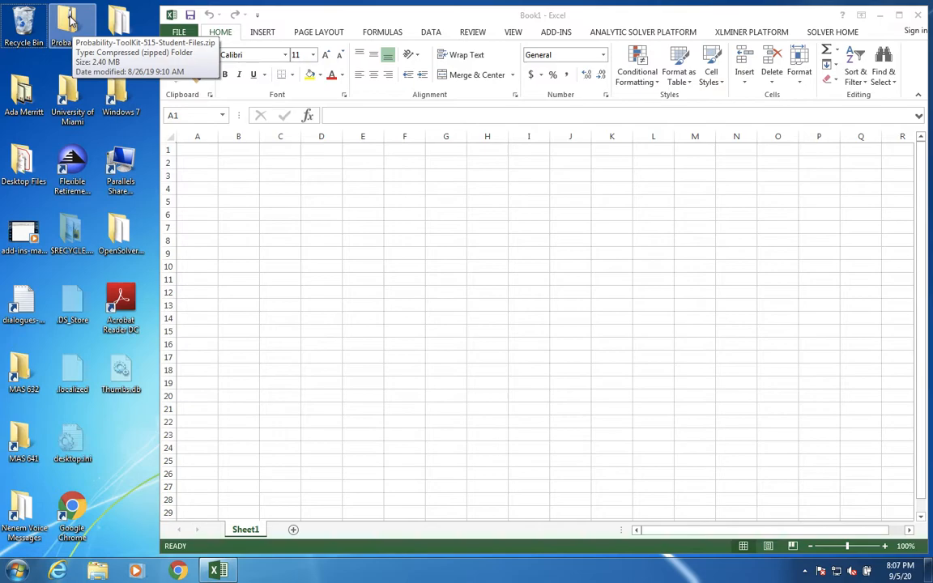
pyautogui.doubleClick(70, 19)
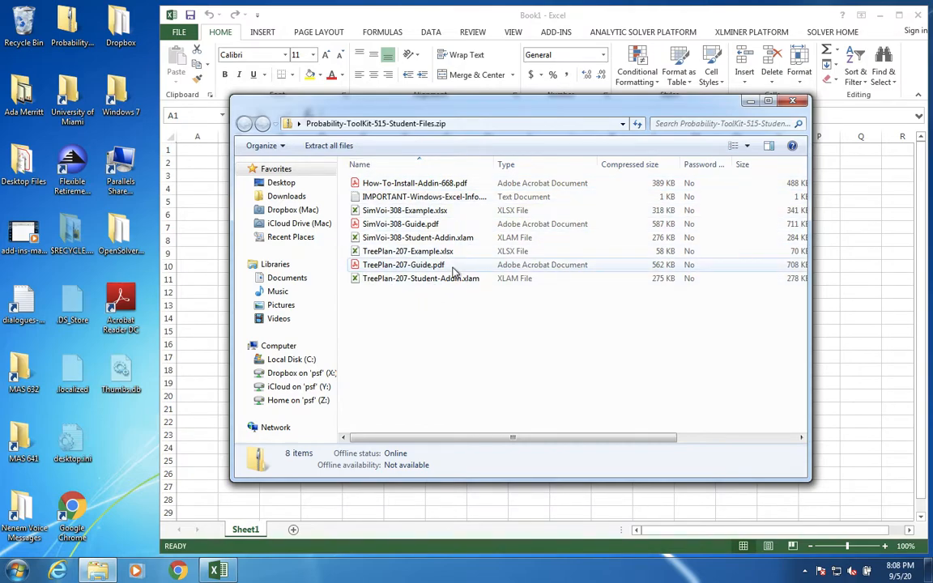
pyautogui.click(322, 148)
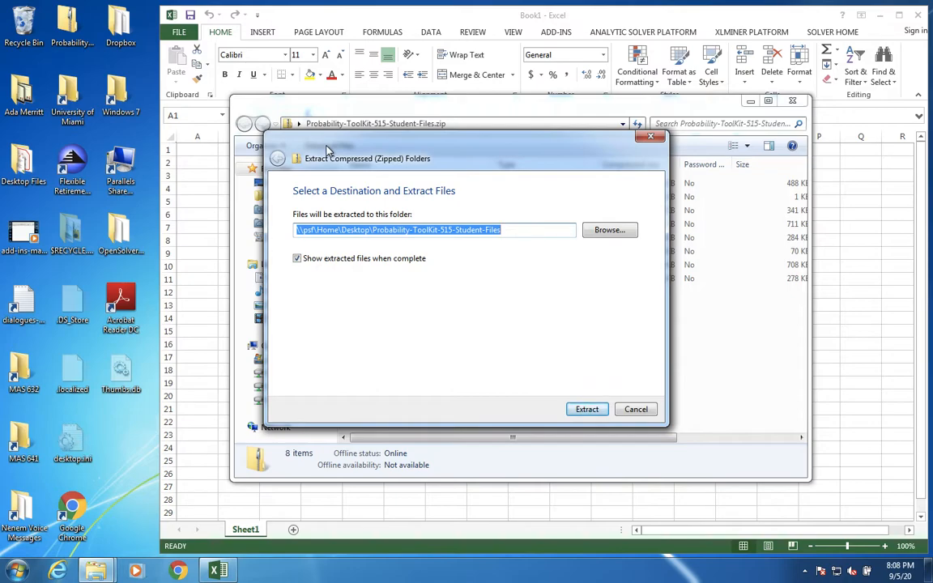
pyautogui.moveTo(324, 142); pyautogui.dragTo(268, 168)
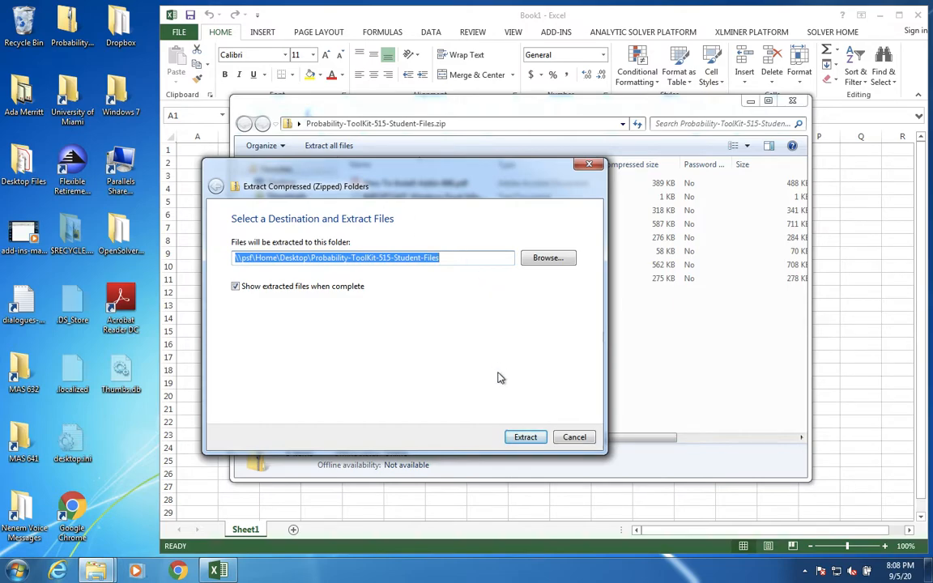
pyautogui.click(527, 438)
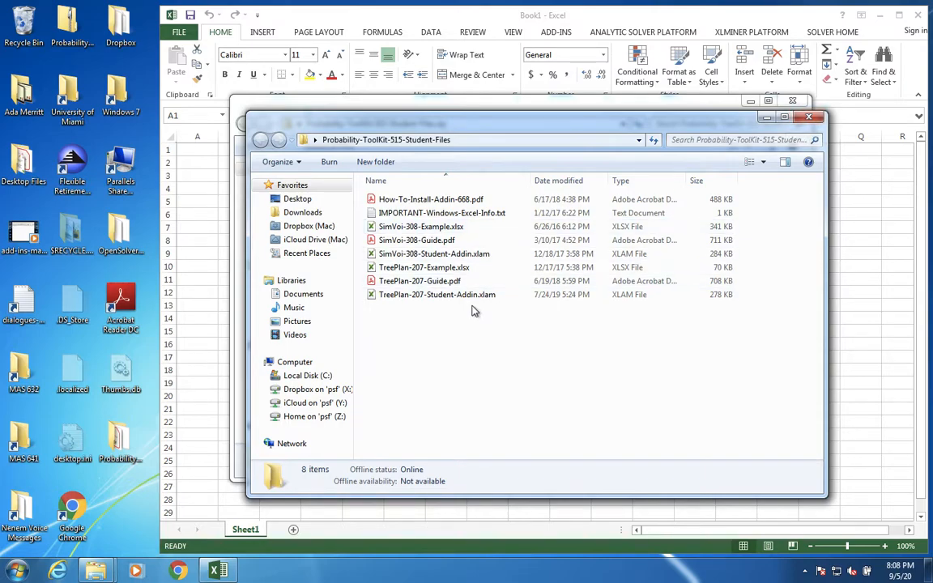
# Step: Inspect the general, details and previous-version properties of SimVoi-308-Student-Addin.xlam for a blocked-file setting
pyautogui.click(438, 254)
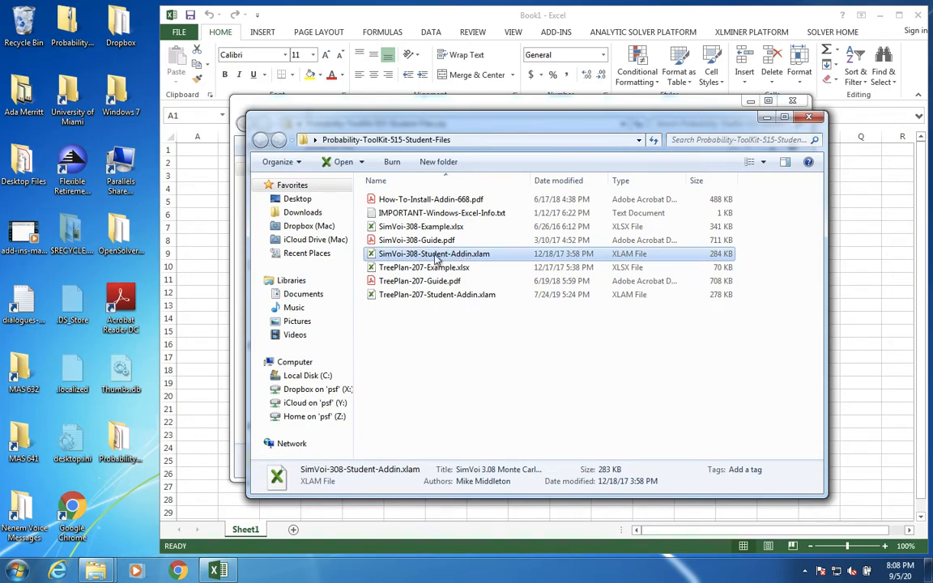
pyautogui.click(454, 296)
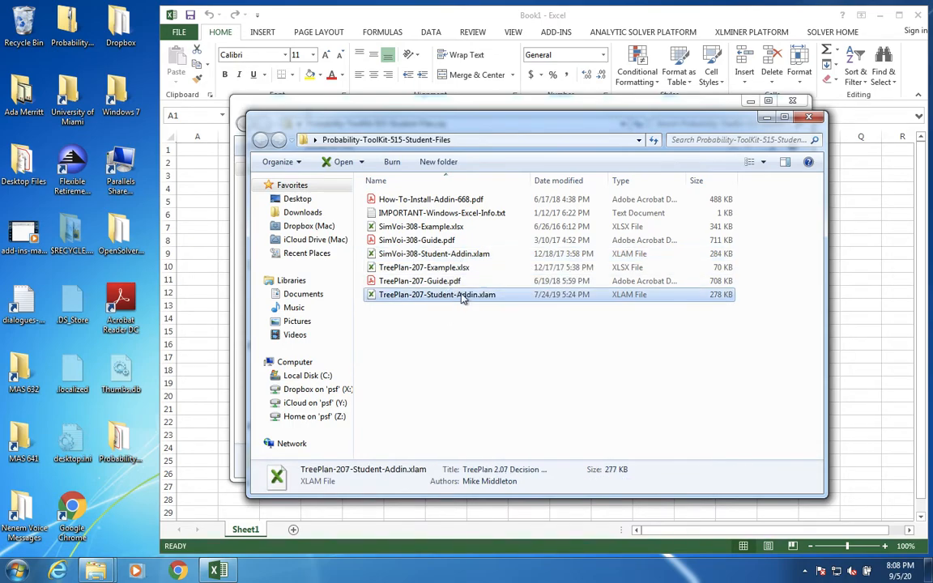
pyautogui.click(478, 255)
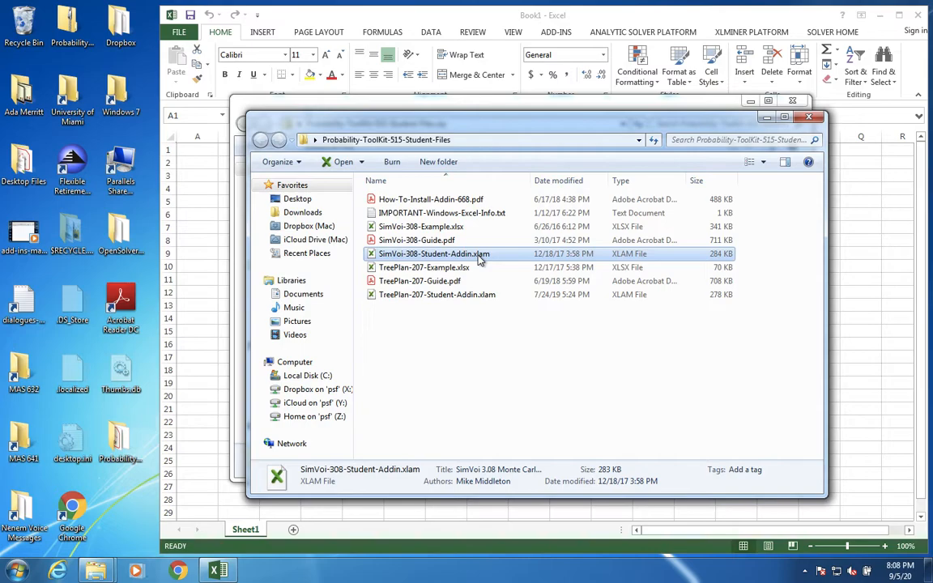
pyautogui.rightClick(481, 258)
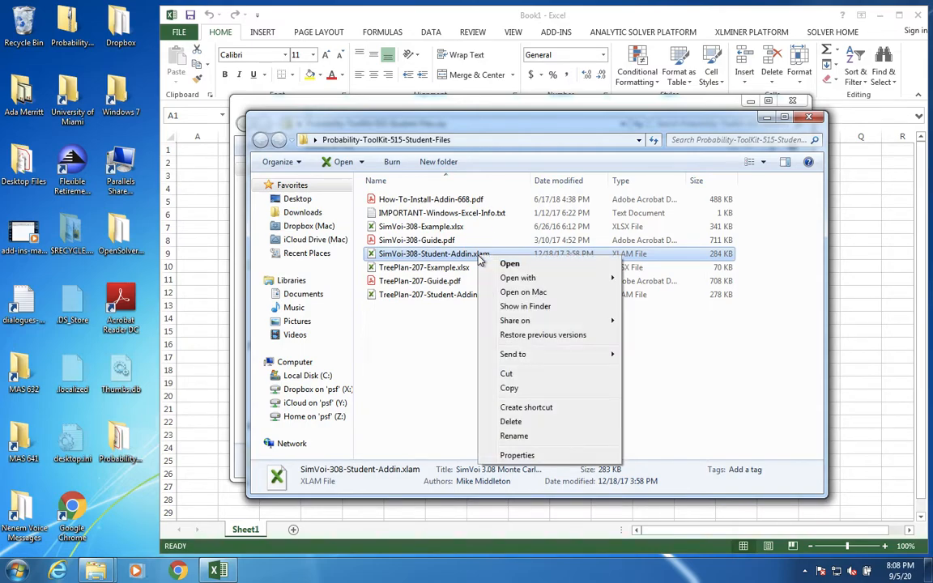
pyautogui.click(532, 456)
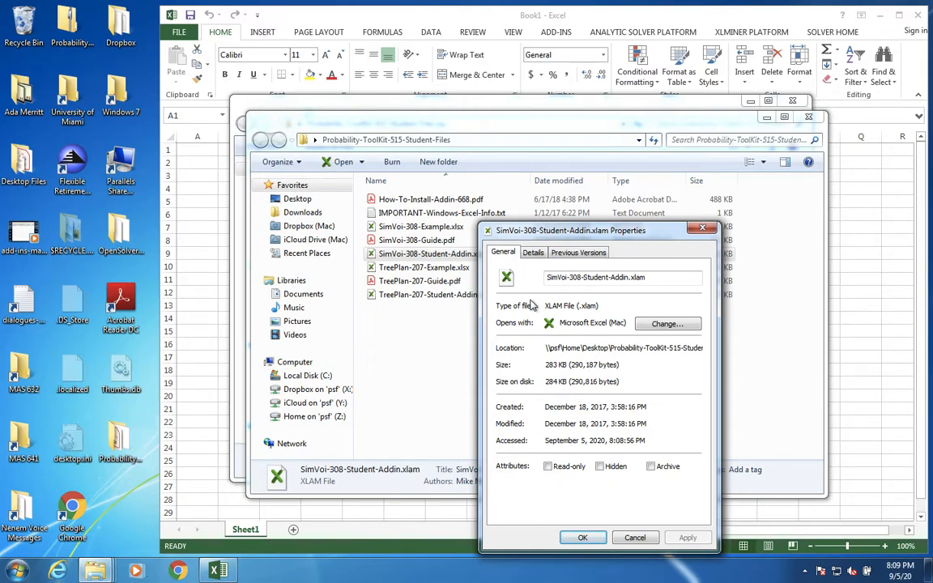
pyautogui.click(534, 253)
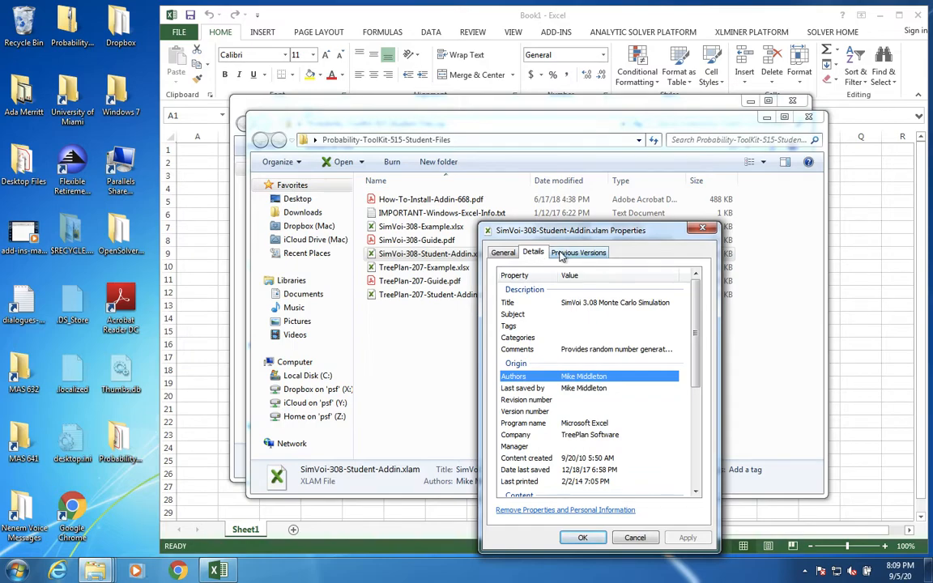
pyautogui.click(572, 253)
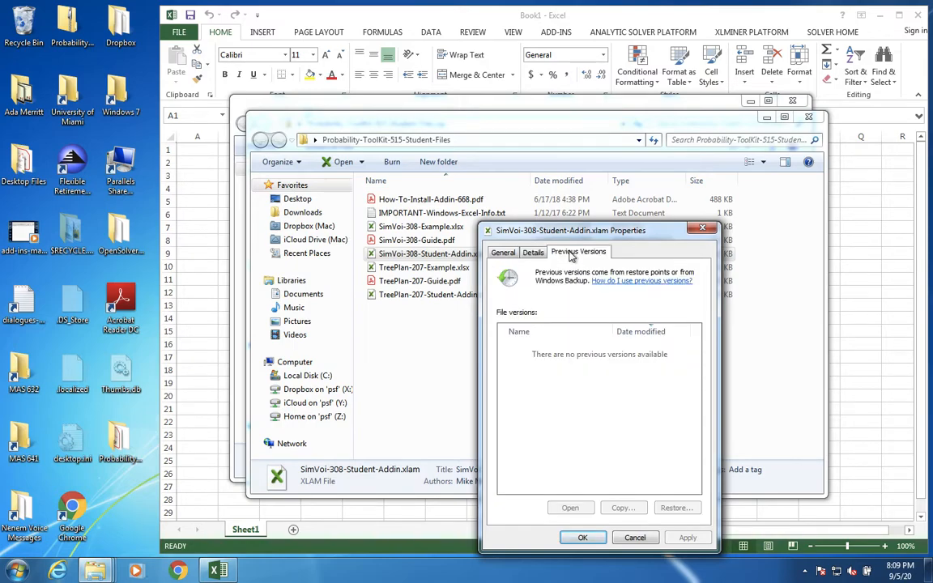
pyautogui.click(506, 254)
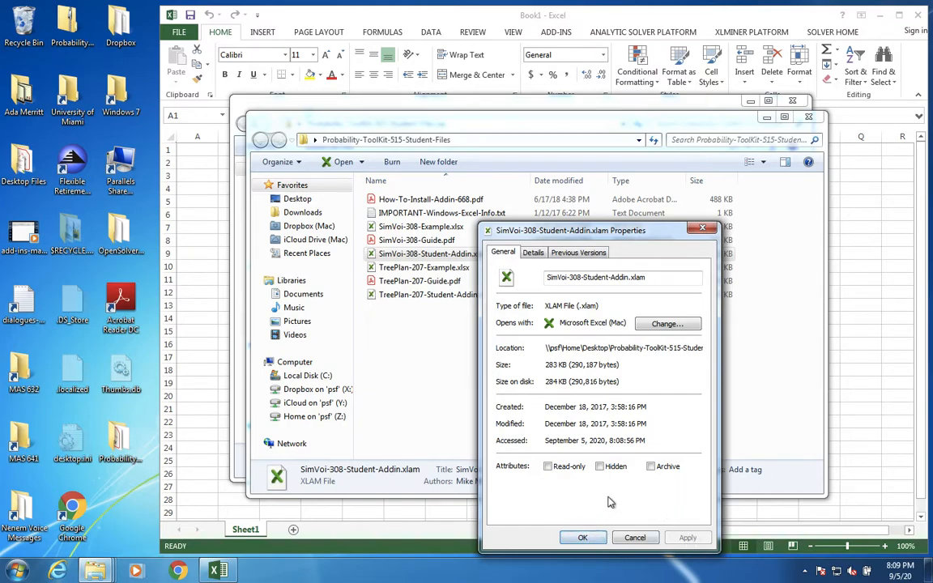
pyautogui.click(589, 539)
# Step: Check the general properties of TreePlan-207-Student-Addin.xlam, and close both folder windows
pyautogui.click(484, 296)
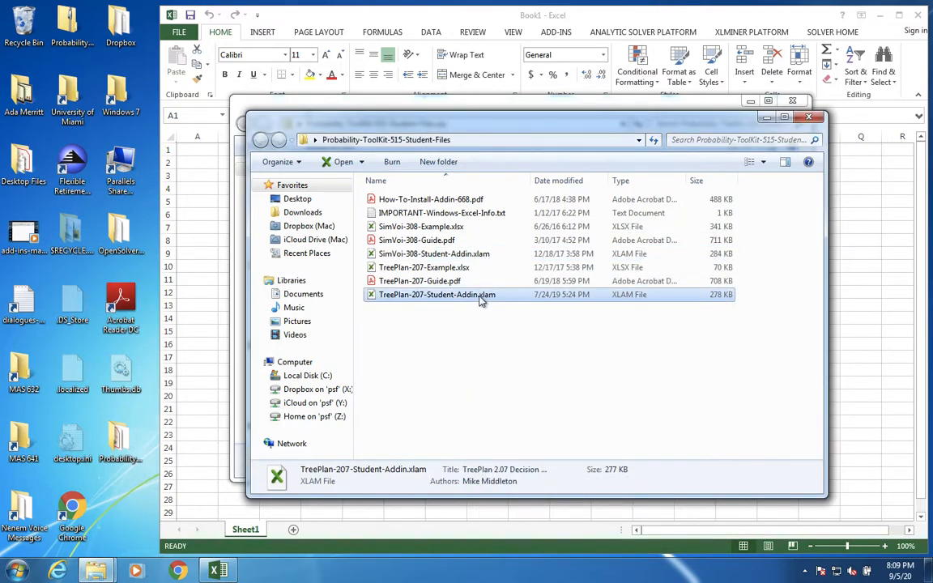
pyautogui.rightClick(479, 299)
pyautogui.click(535, 496)
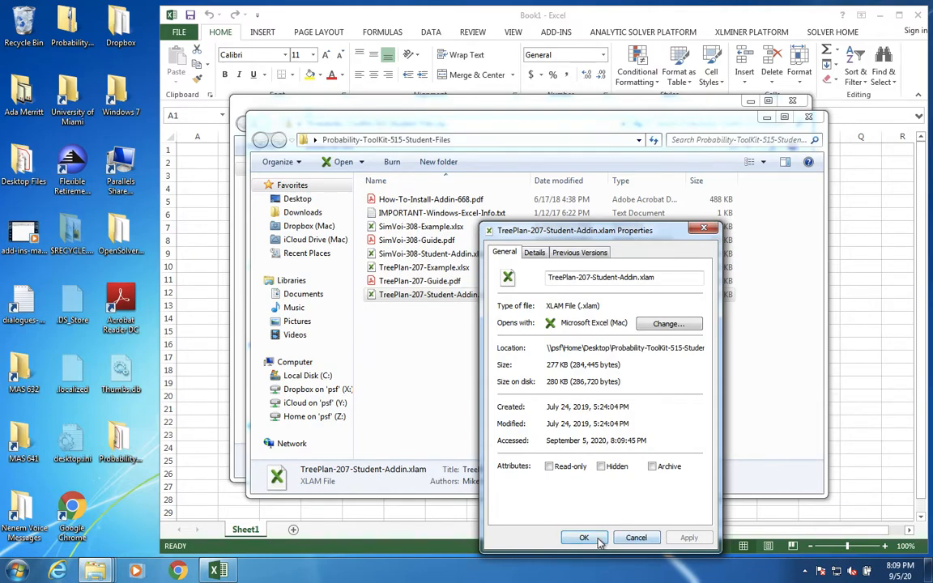
pyautogui.click(636, 538)
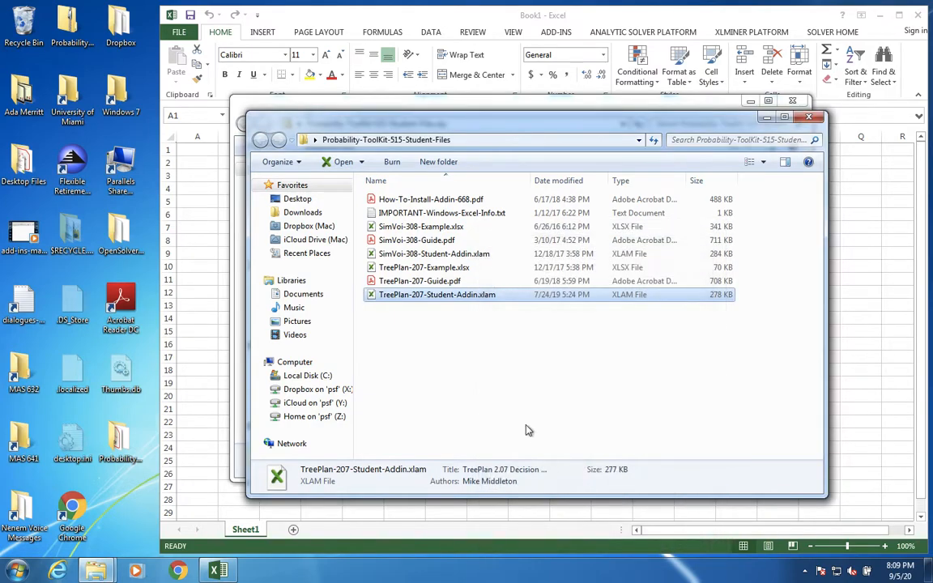
pyautogui.click(814, 120)
pyautogui.click(793, 101)
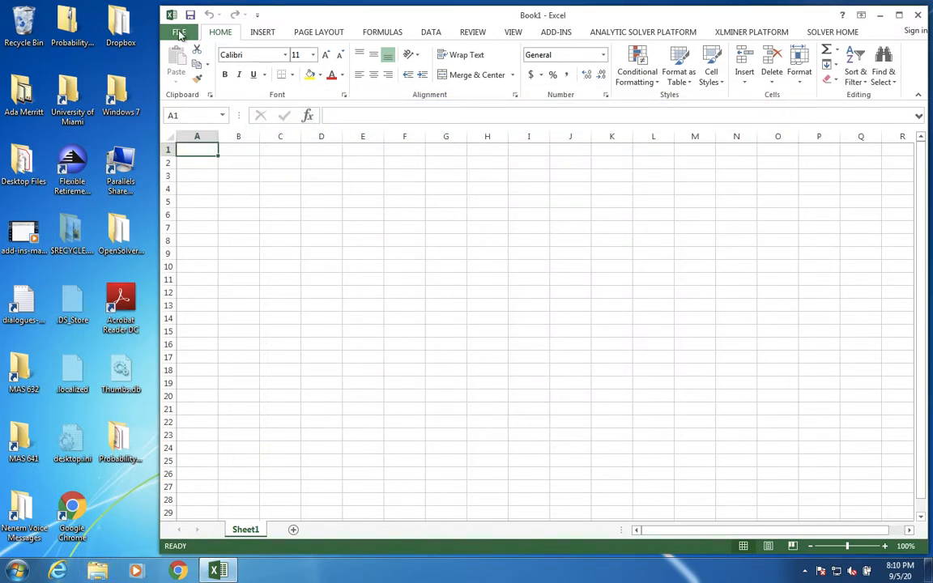
# Step: Open the list of available Excel Add-ins from the Excel options
pyautogui.click(179, 32)
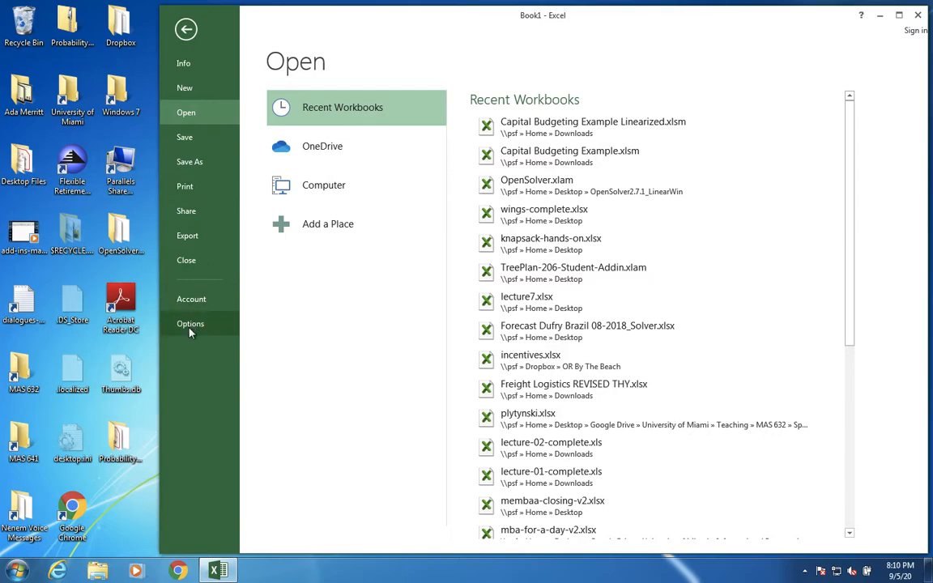
pyautogui.click(186, 325)
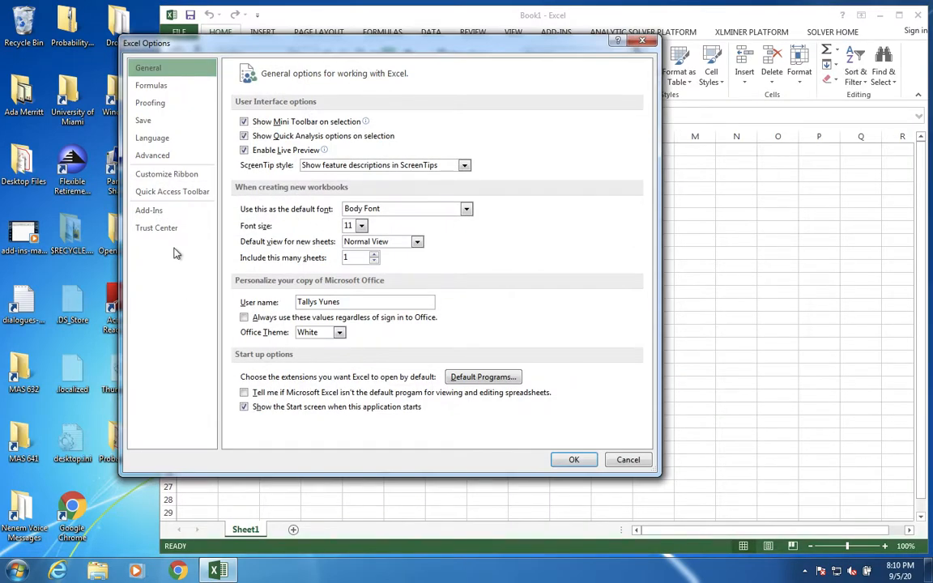
pyautogui.click(166, 214)
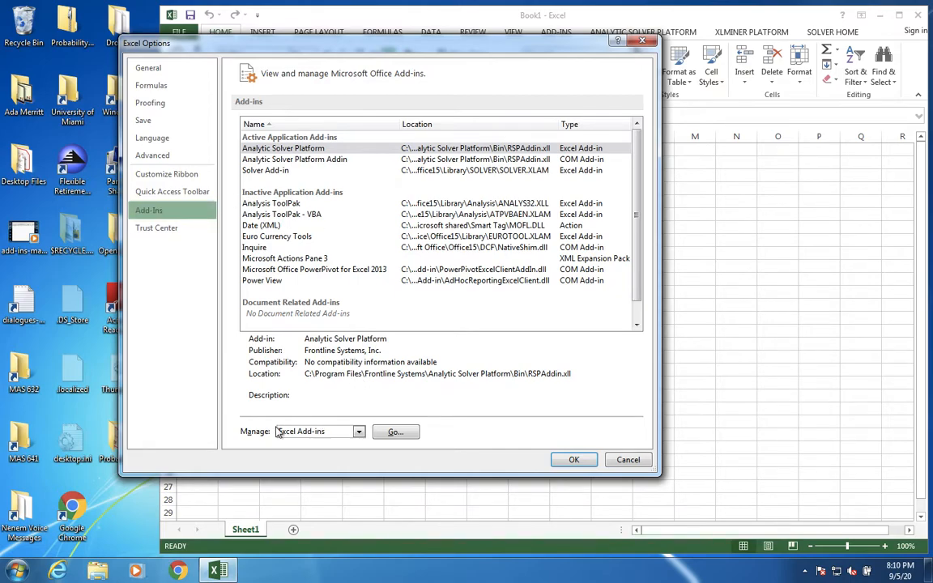
pyautogui.click(395, 432)
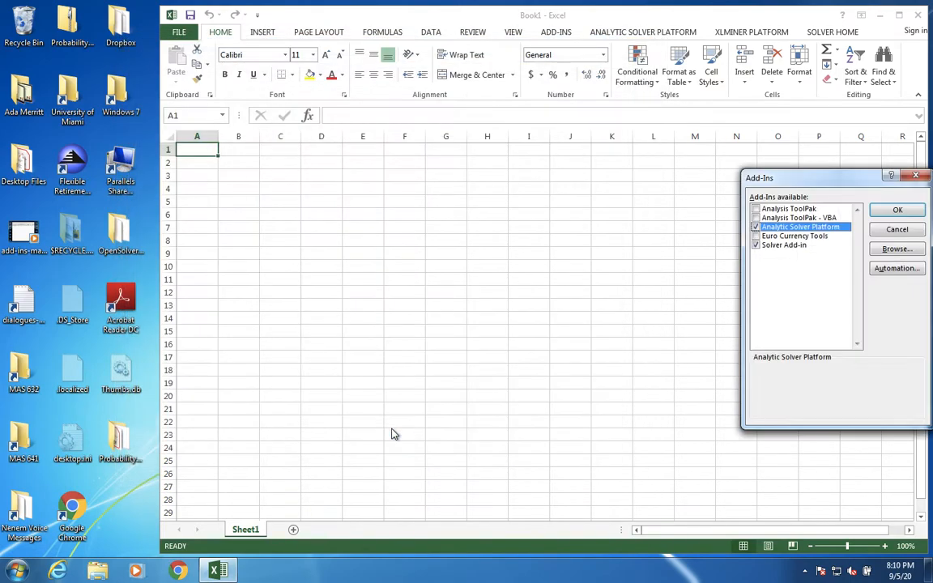
pyautogui.moveTo(786, 179); pyautogui.dragTo(595, 187)
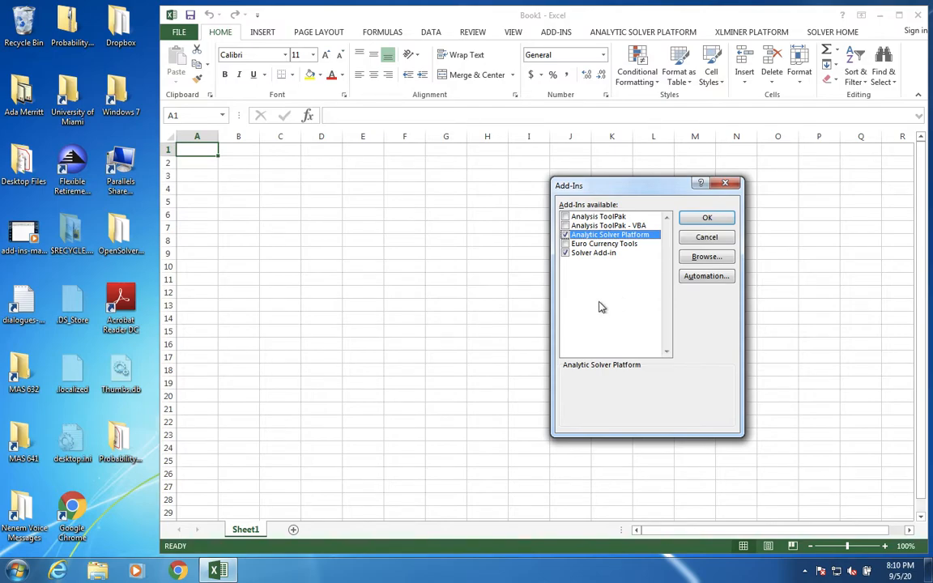
# Step: Add TreePlan-207-Student-Addin.xlam from the desktop folder Probability-ToolKit-515-Student-Files and accept copying it to the user's AddIns folder
pyautogui.click(715, 260)
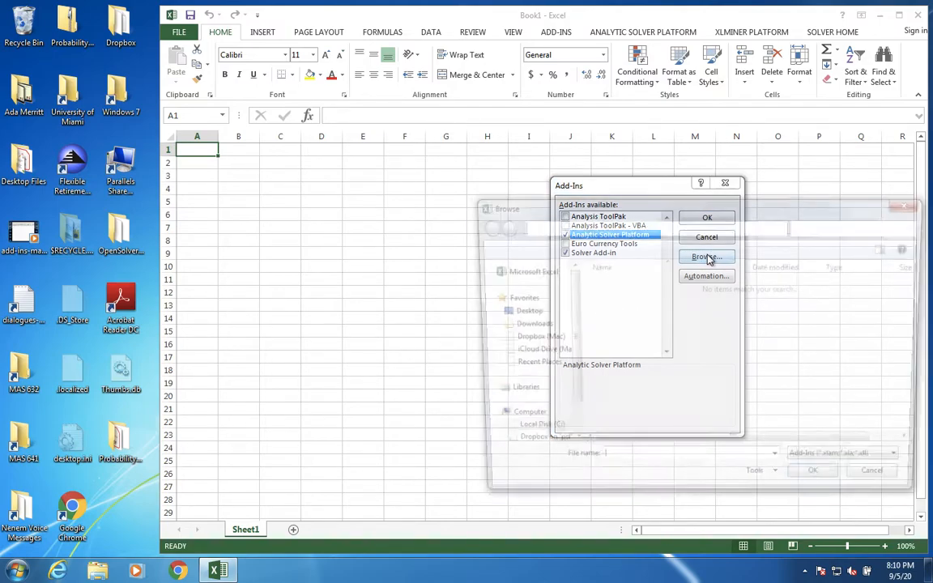
pyautogui.moveTo(694, 210); pyautogui.dragTo(567, 177)
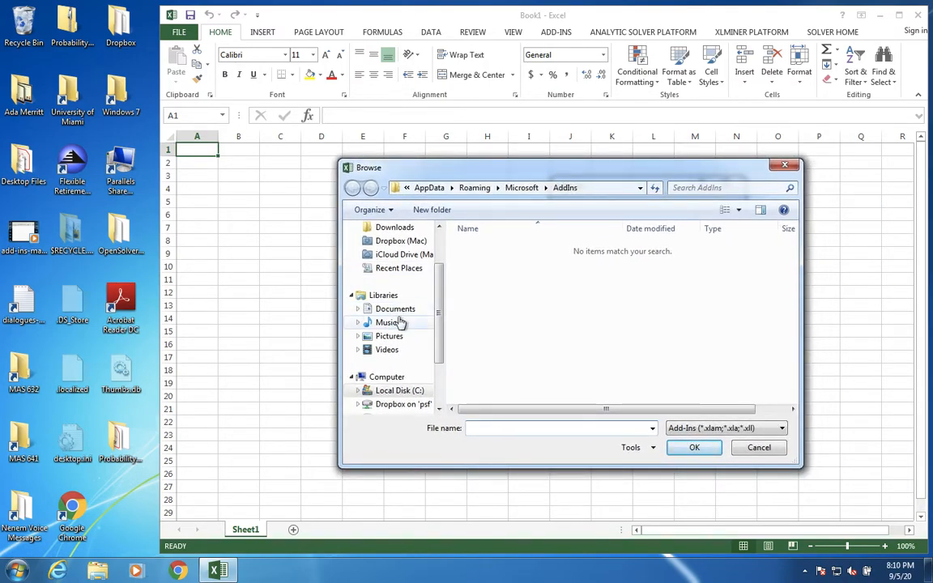
pyautogui.scroll(2, 391, 277)
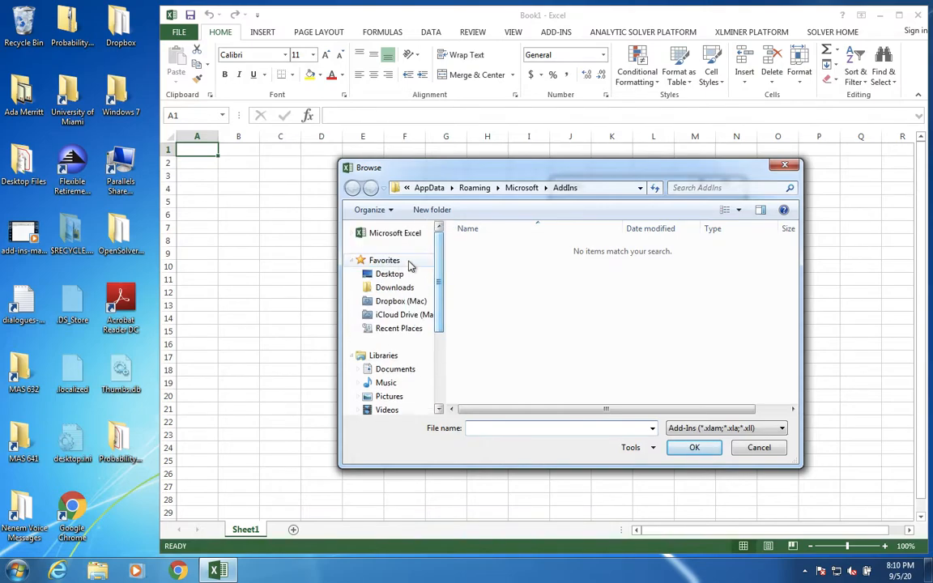
pyautogui.click(387, 274)
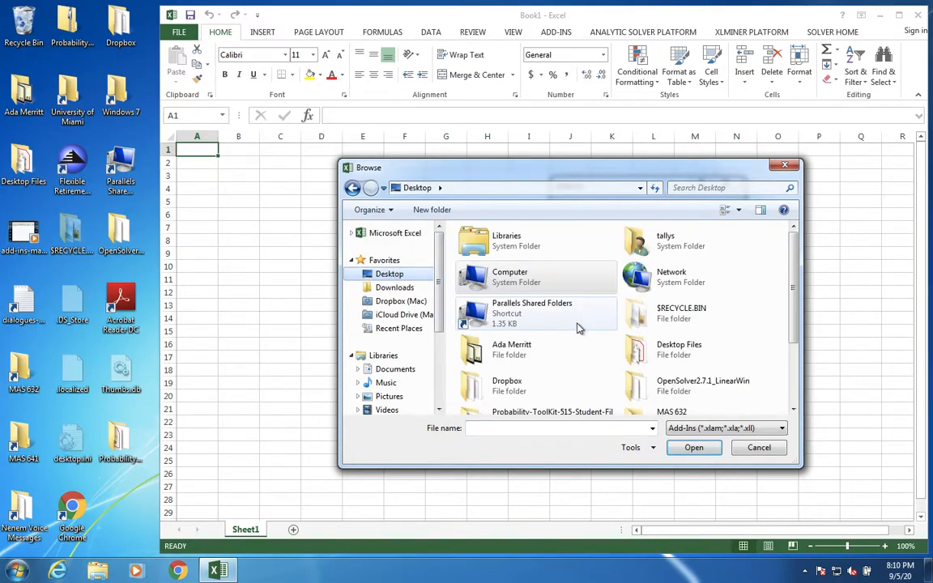
pyautogui.moveTo(793, 316); pyautogui.dragTo(790, 389)
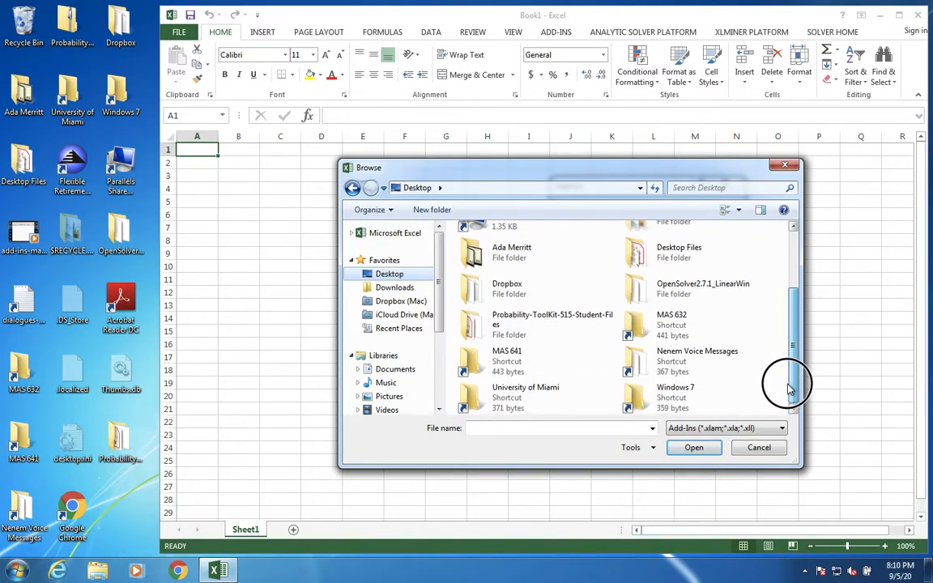
pyautogui.doubleClick(537, 321)
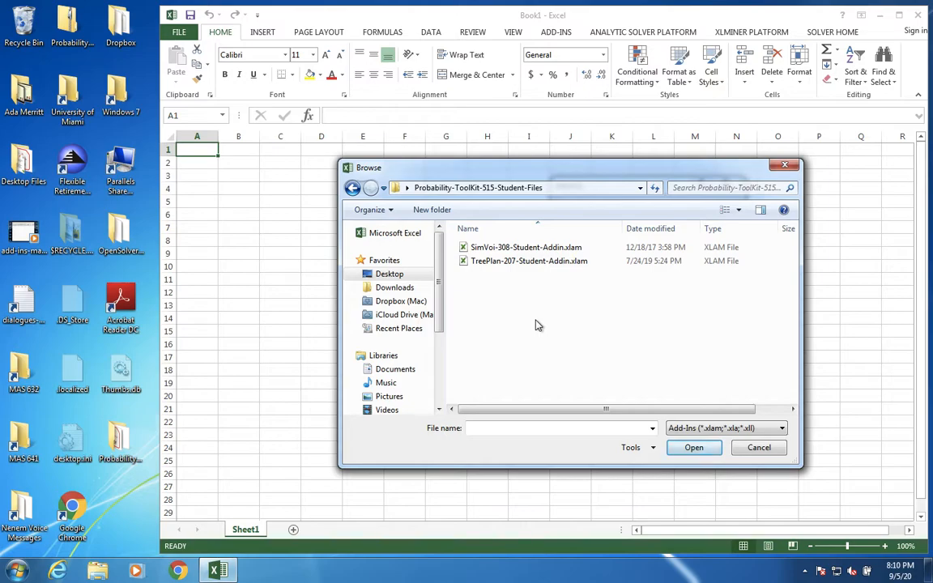
pyautogui.click(541, 264)
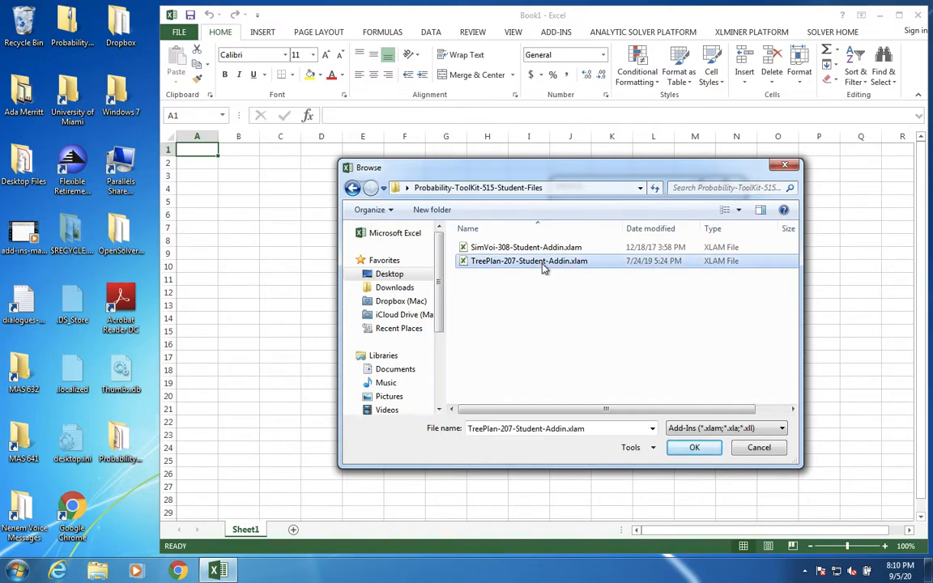
pyautogui.click(698, 446)
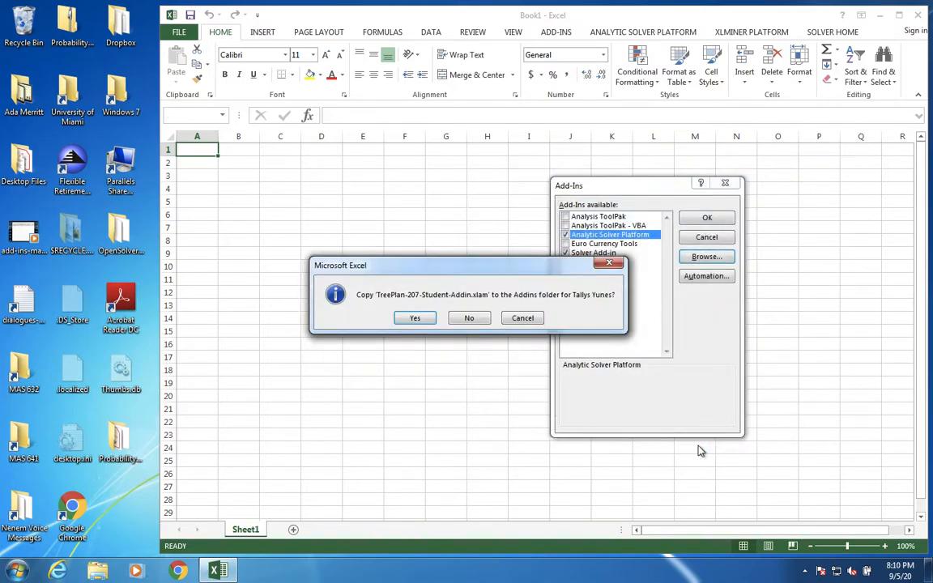
pyautogui.click(415, 318)
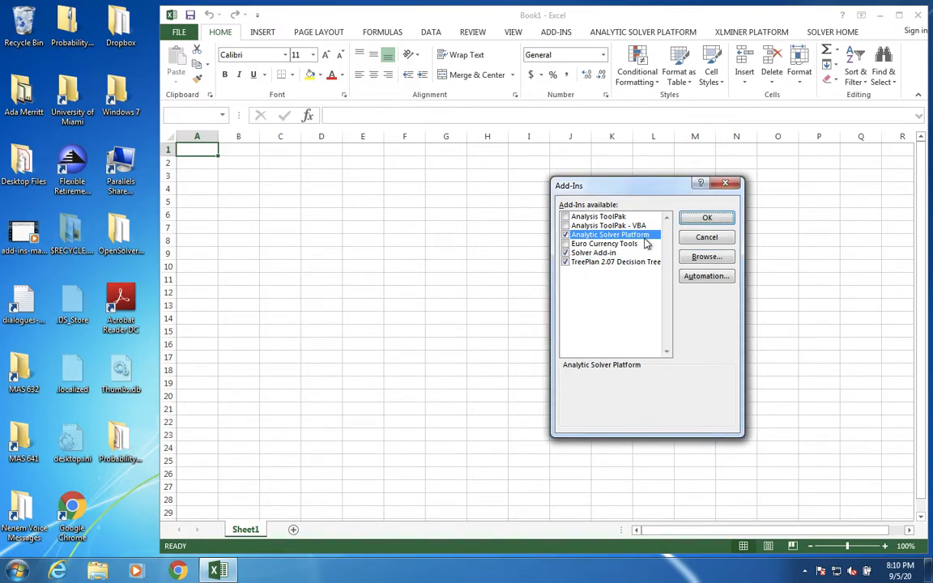
# Step: Add TreePlan-207-Student-Addin.xlam again from the AddIns folder, agreeing to replace the existing file
pyautogui.click(701, 257)
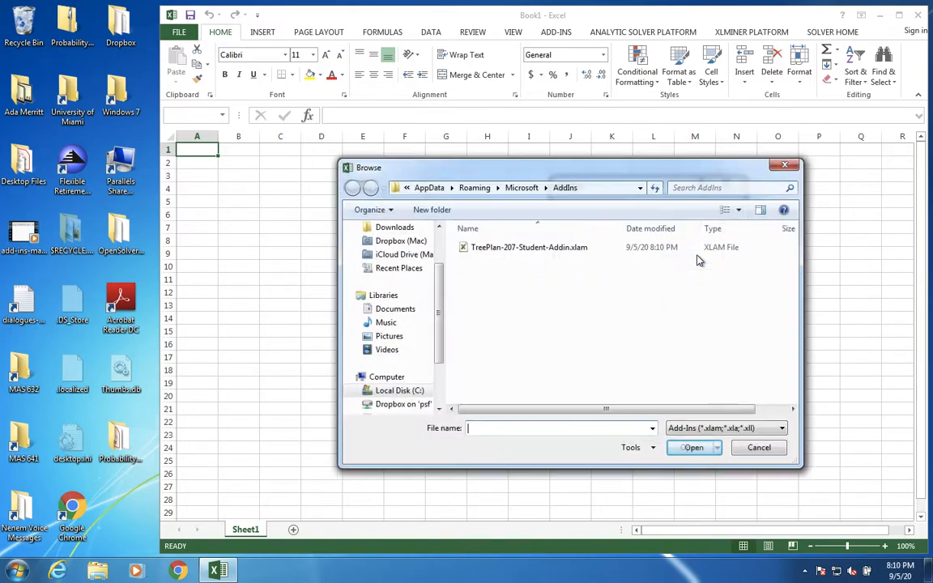
pyautogui.click(579, 254)
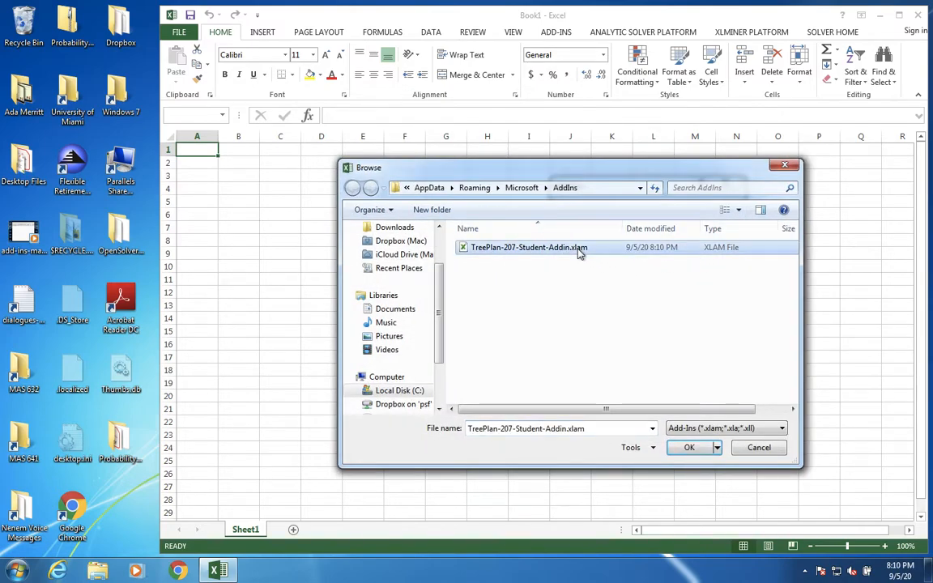
pyautogui.click(689, 449)
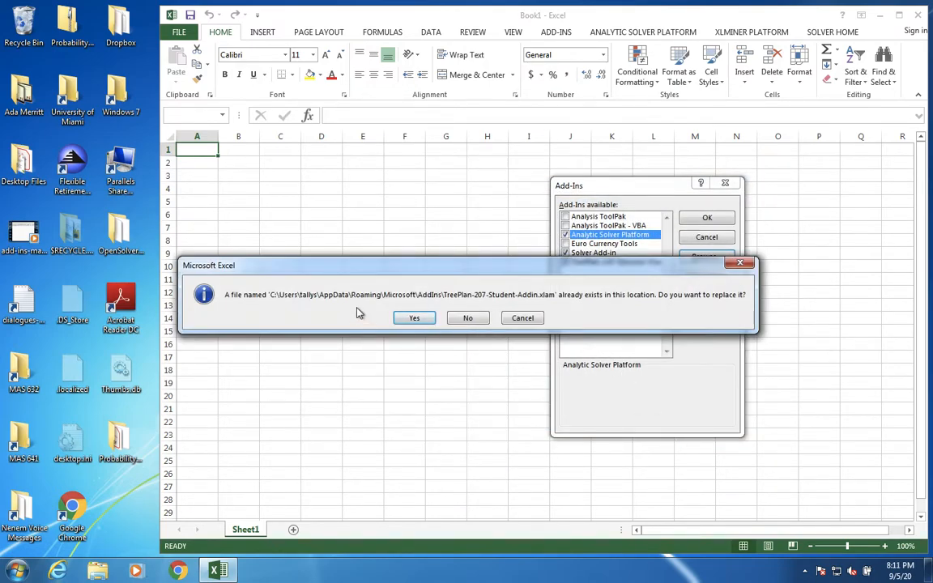
pyautogui.click(415, 318)
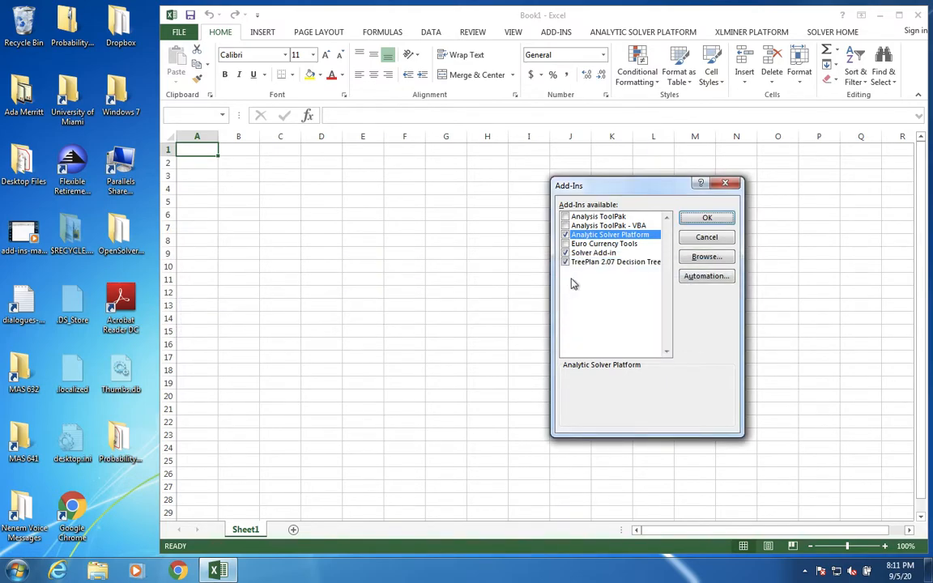
# Step: Add SimVoi-308-Student-Addin.xlam from the desktop folder Probability-ToolKit-515-Student-Files, accept copying it to the user's AddIns folder, and apply the add-in selection
pyautogui.click(703, 258)
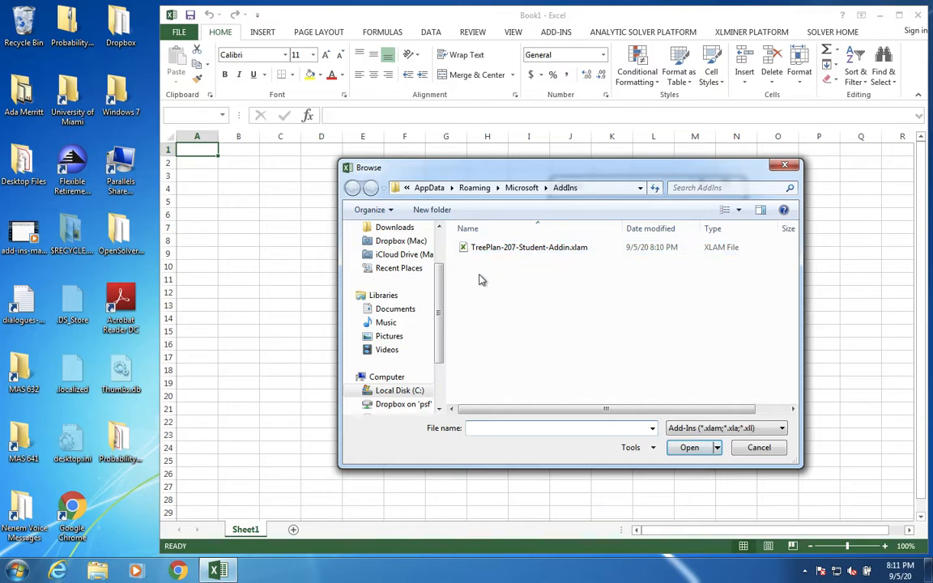
pyautogui.moveTo(440, 285); pyautogui.dragTo(438, 233)
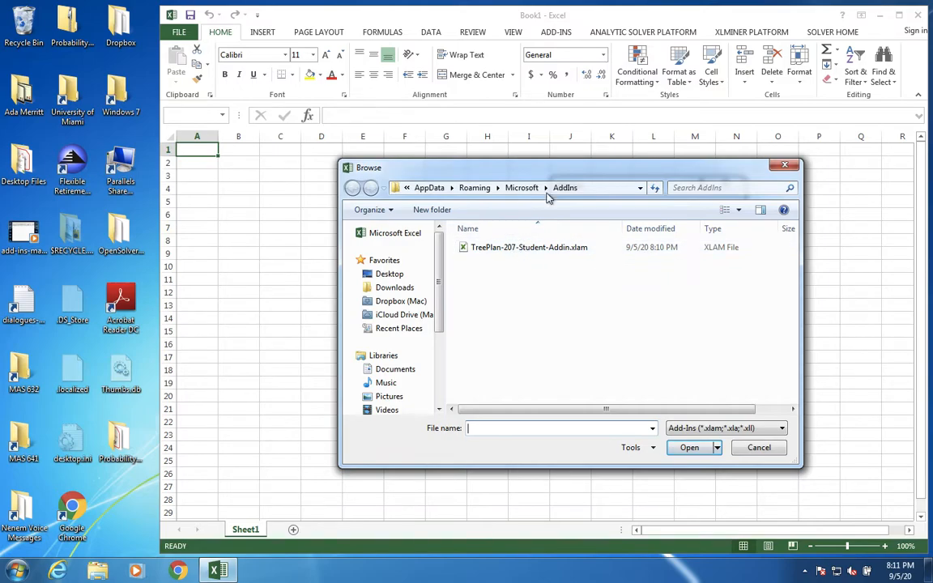
pyautogui.click(401, 276)
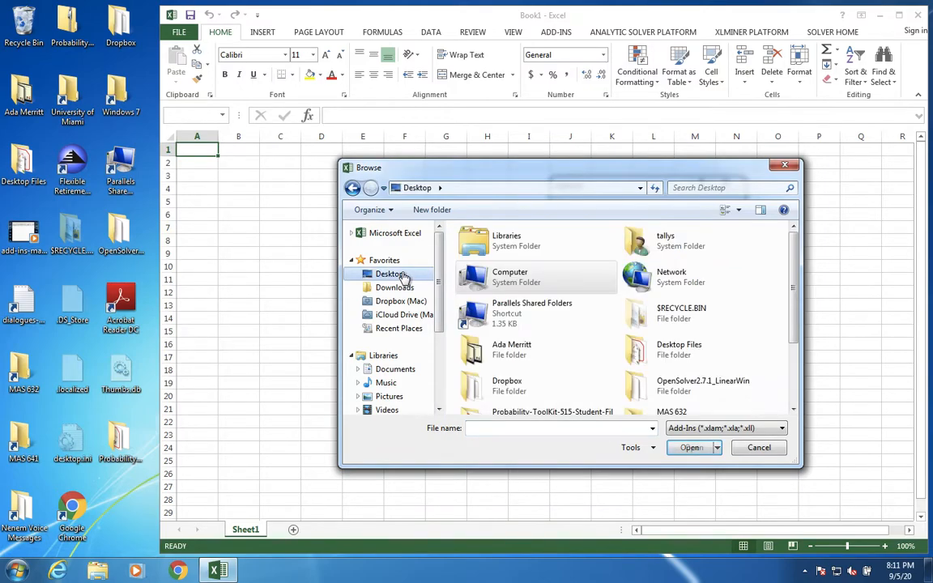
pyautogui.click(556, 414)
pyautogui.doubleClick(555, 413)
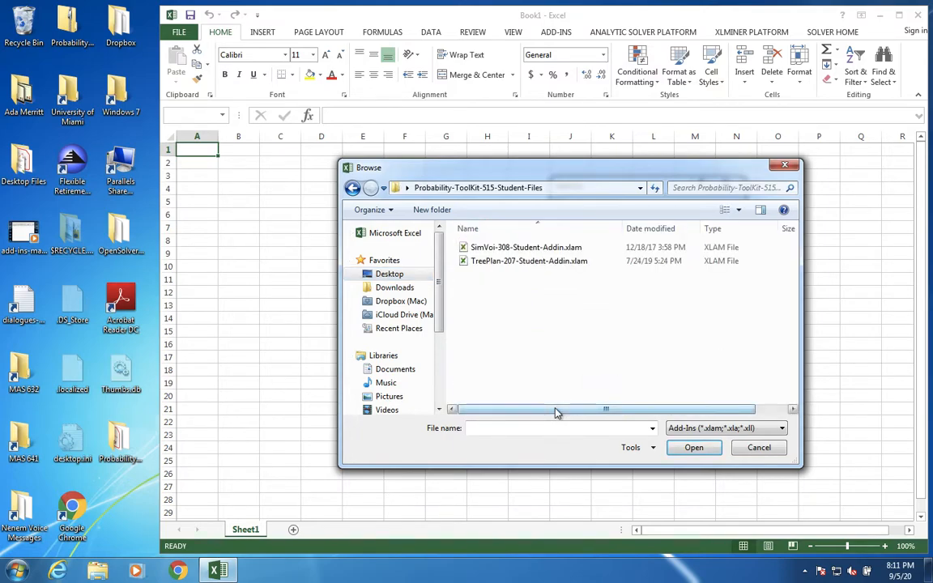
pyautogui.click(550, 250)
pyautogui.click(693, 447)
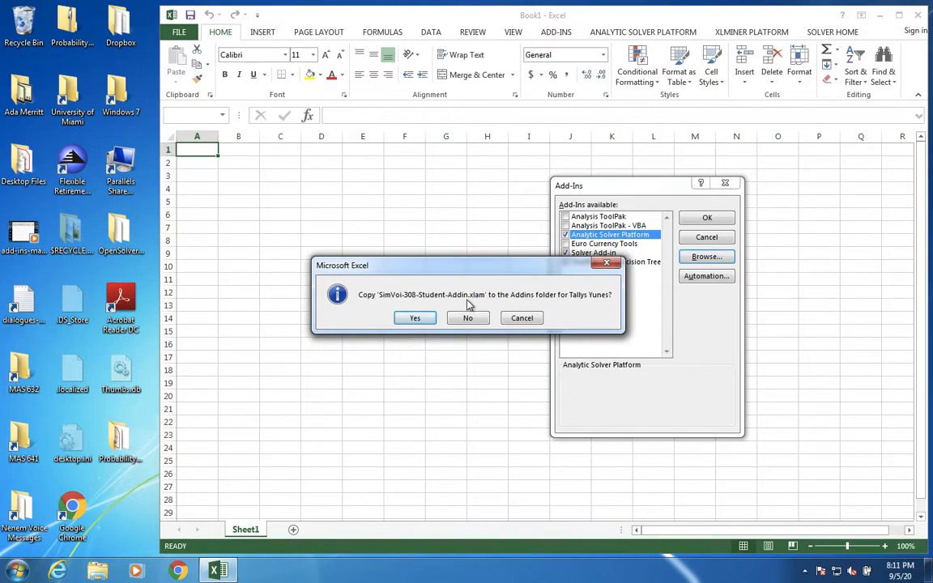
pyautogui.click(430, 320)
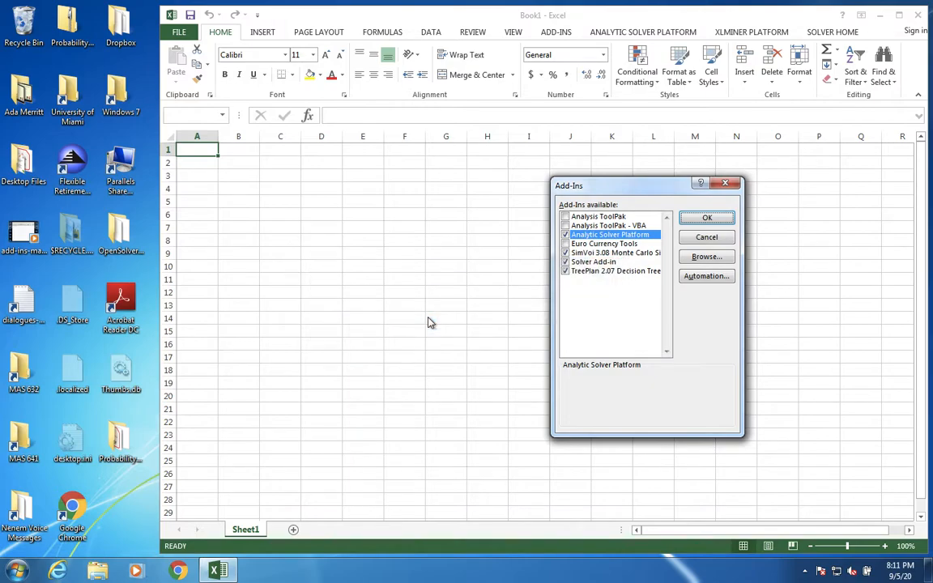
pyautogui.click(565, 262)
pyautogui.click(707, 217)
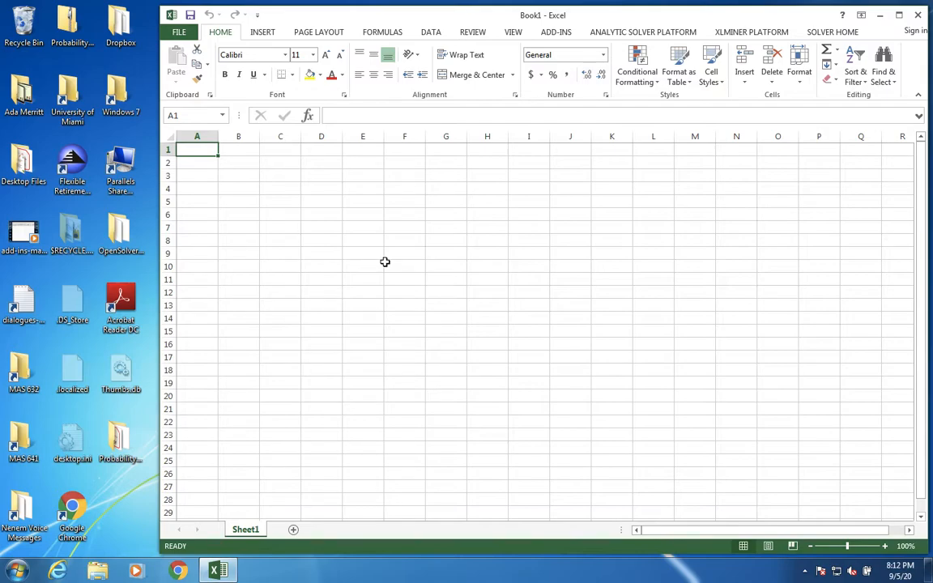
# Step: Test both add-ins by opening the TreePlan New Tree dialog and the SimVoi dialog, closing each without running anything
pyautogui.hotkey('ctrl', 'shift', 't')
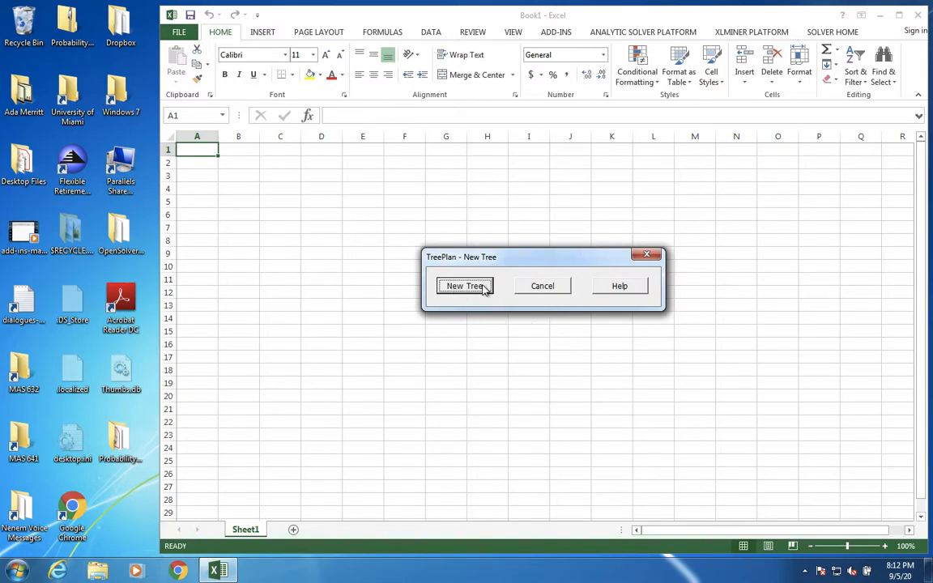
pyautogui.click(541, 288)
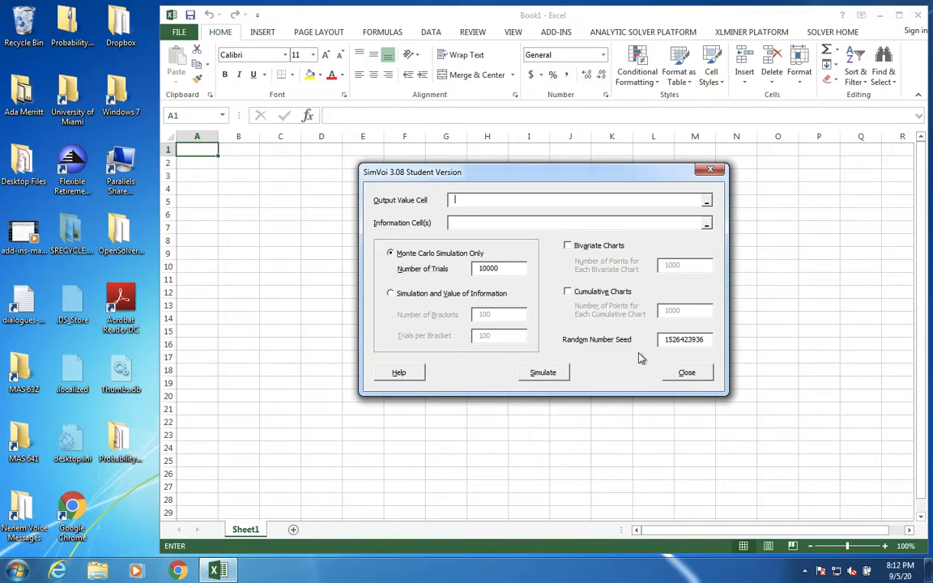
pyautogui.click(679, 372)
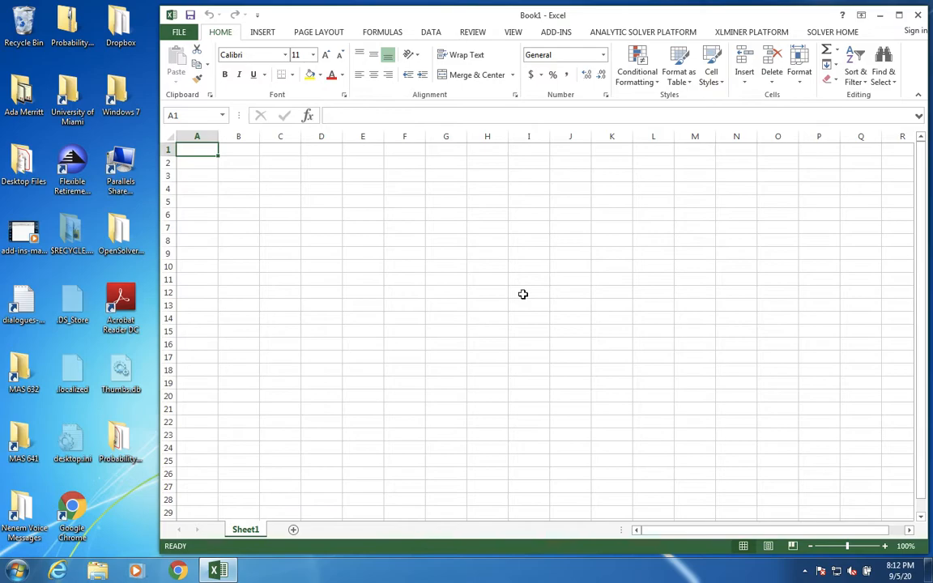
# Step: Disable the SimVoi 3.08 Monte Carlo Simulation and TreePlan 2.07 Decision Tree add-ins through the Excel options
pyautogui.click(179, 33)
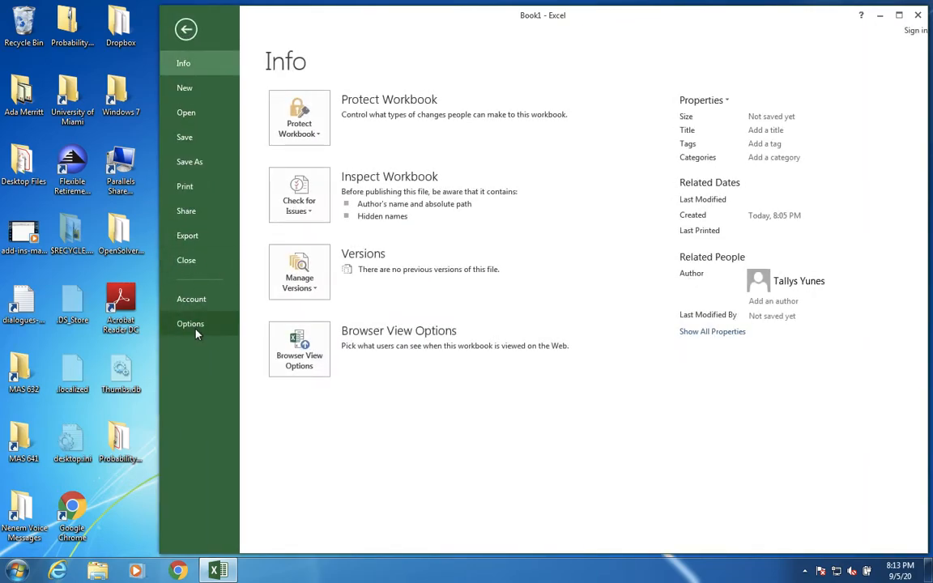
pyautogui.click(194, 325)
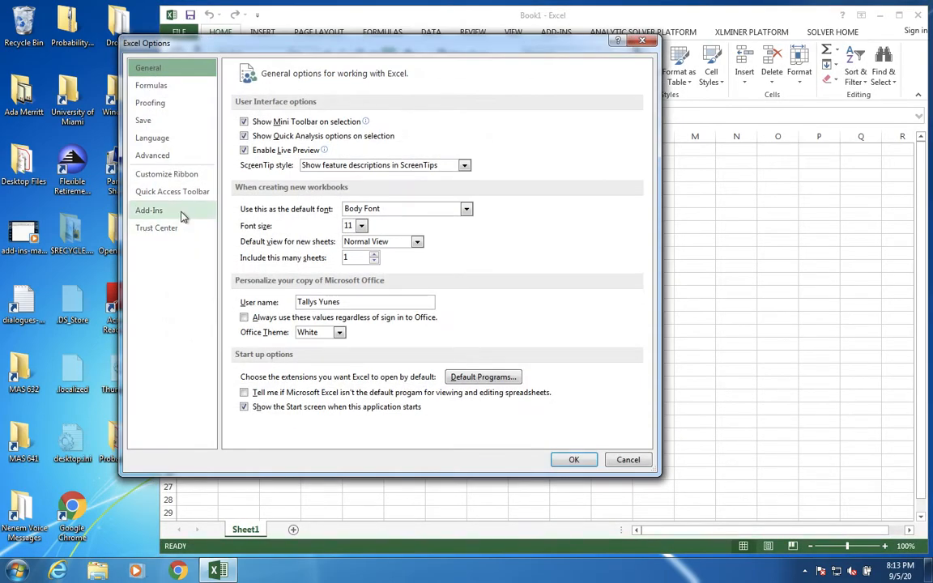
pyautogui.click(182, 213)
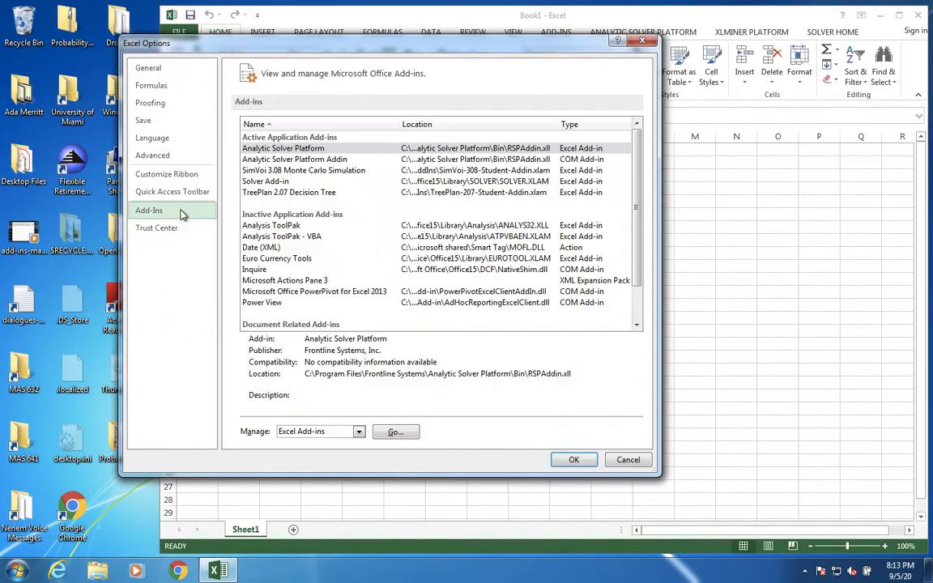
pyautogui.click(391, 432)
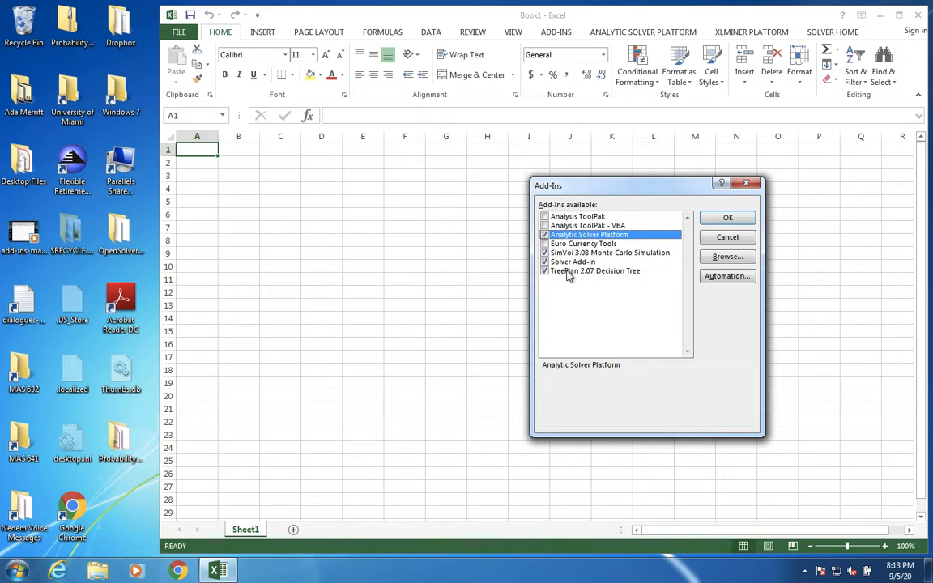
pyautogui.click(544, 253)
pyautogui.click(546, 272)
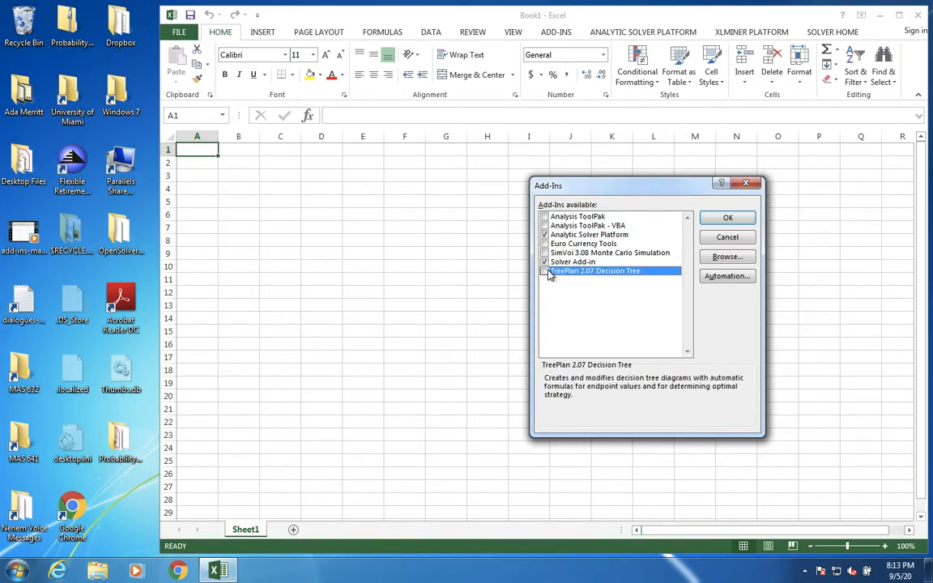
pyautogui.click(717, 219)
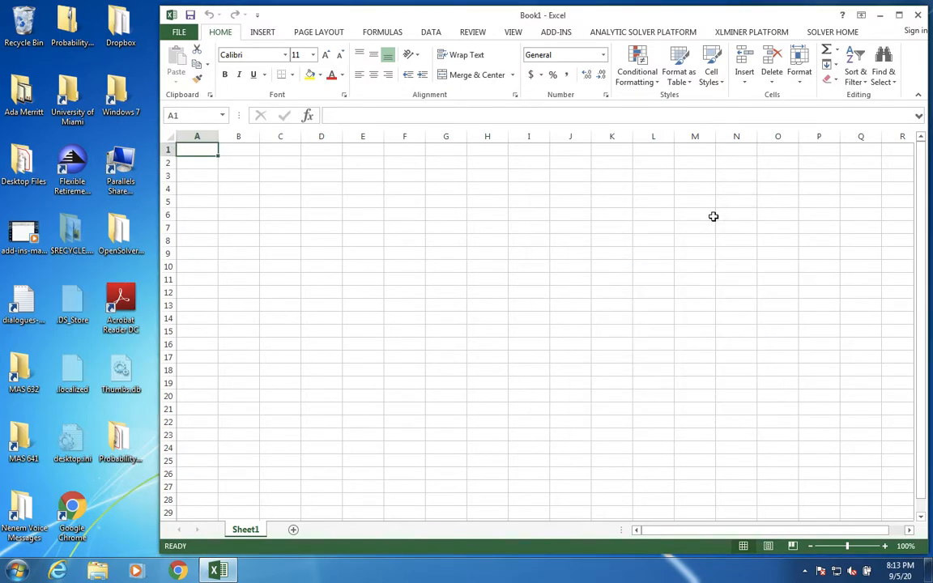
# Step: Enable the TreePlan 2.07 Decision Tree and SimVoi 3.08 Monte Carlo Simulation add-ins again through the Excel options
pyautogui.click(180, 31)
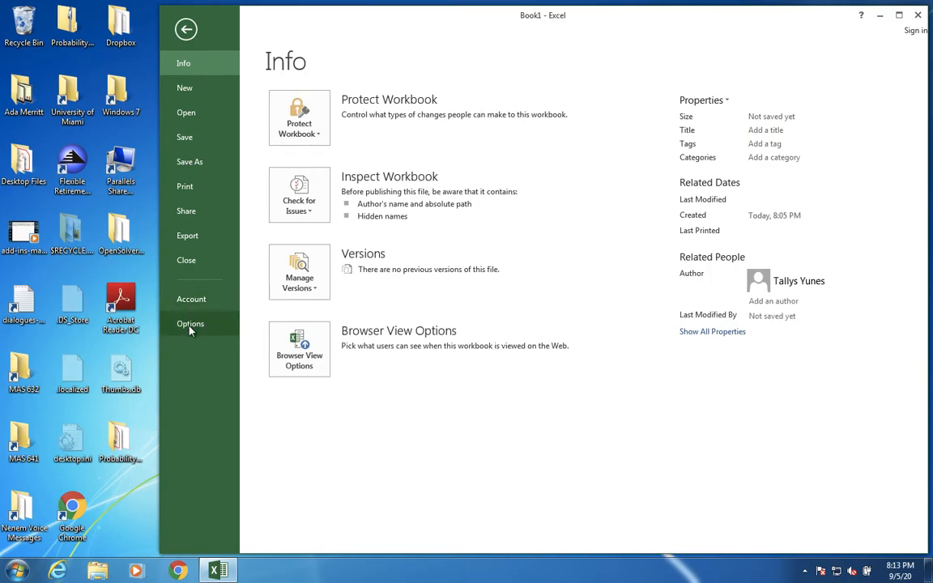
pyautogui.click(188, 327)
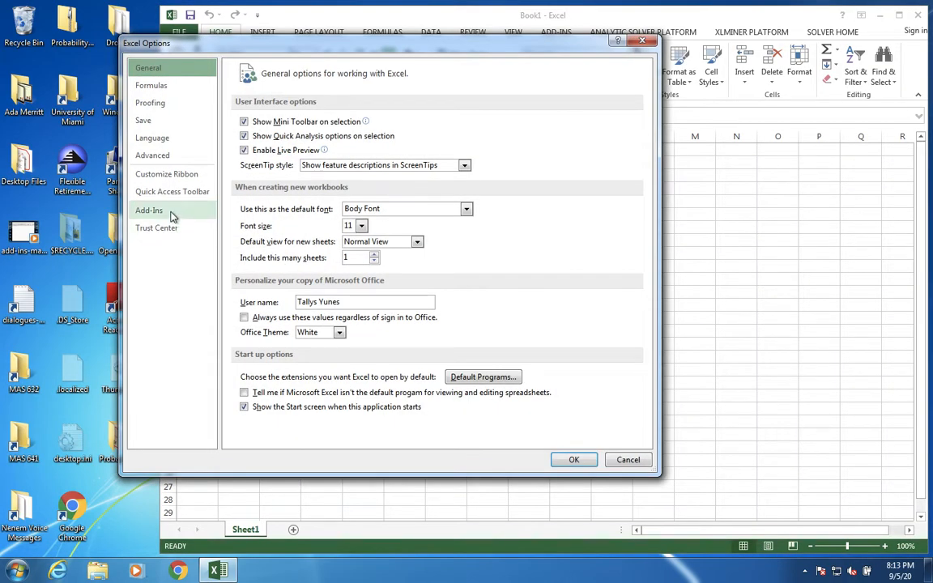
pyautogui.click(172, 213)
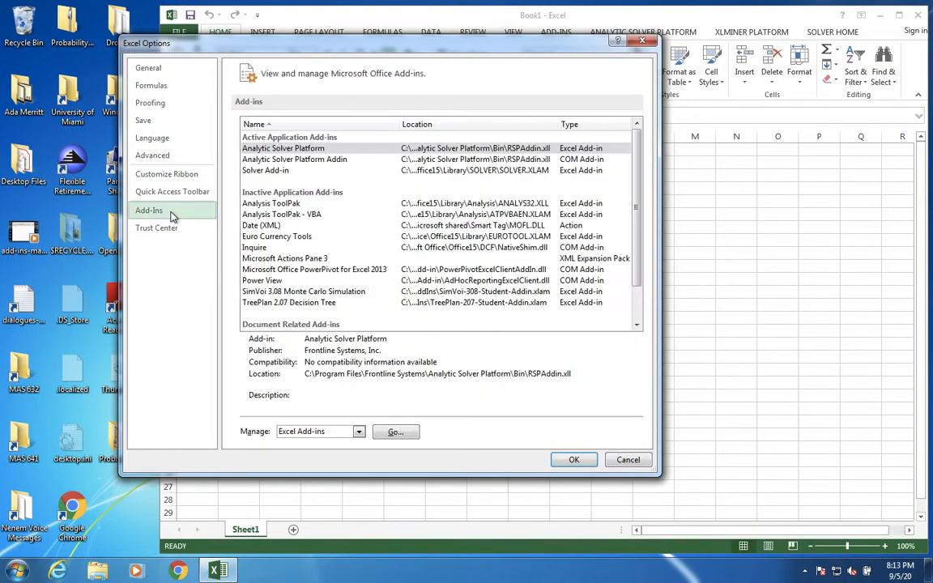
pyautogui.click(394, 432)
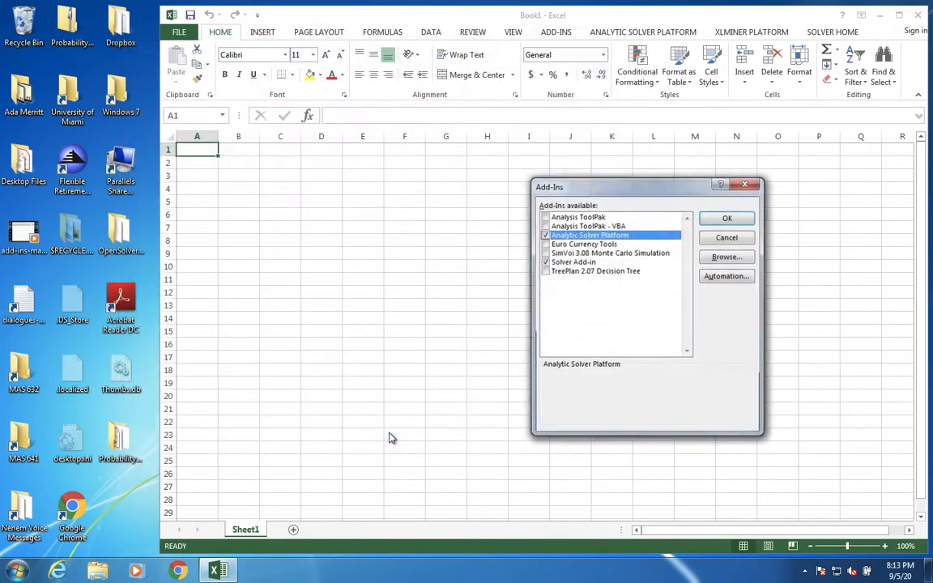
pyautogui.click(546, 272)
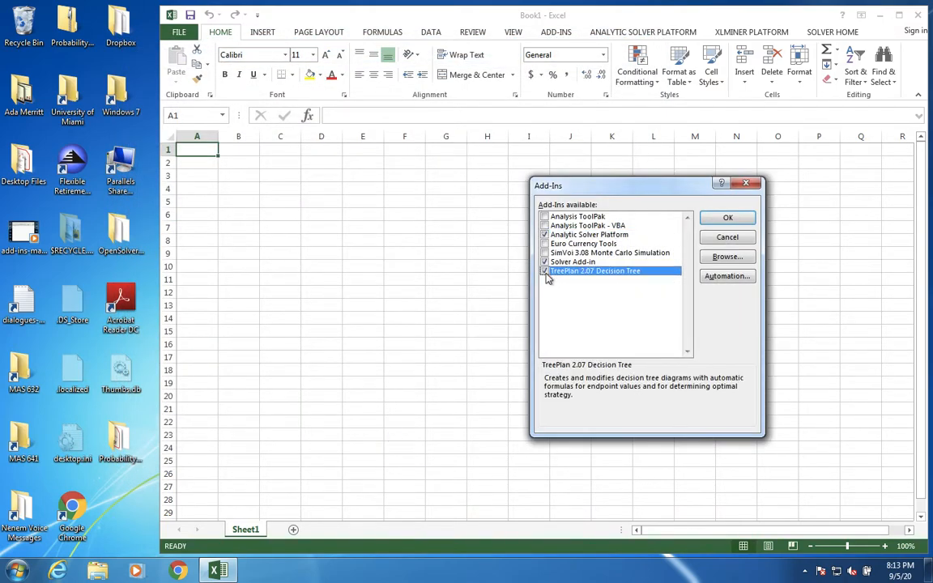
pyautogui.click(545, 253)
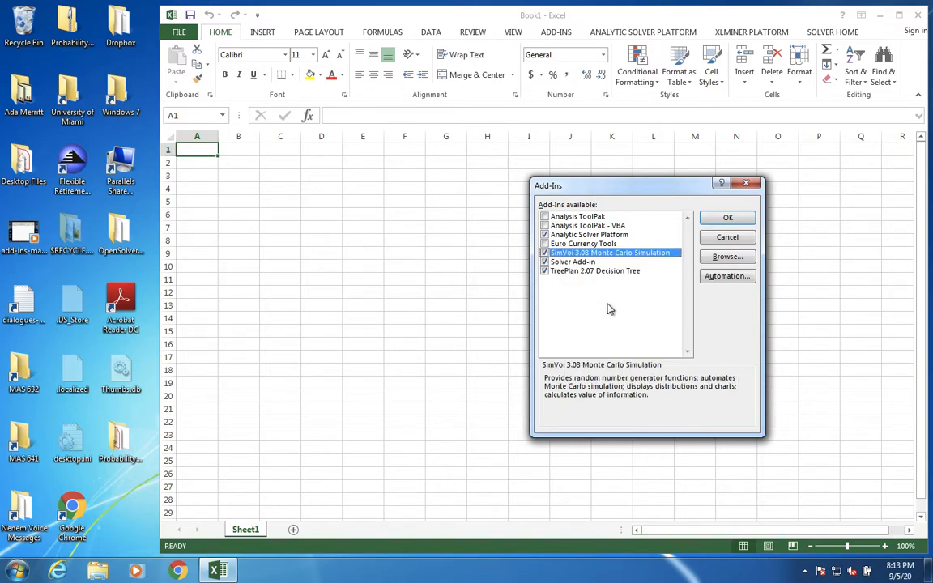
pyautogui.click(728, 221)
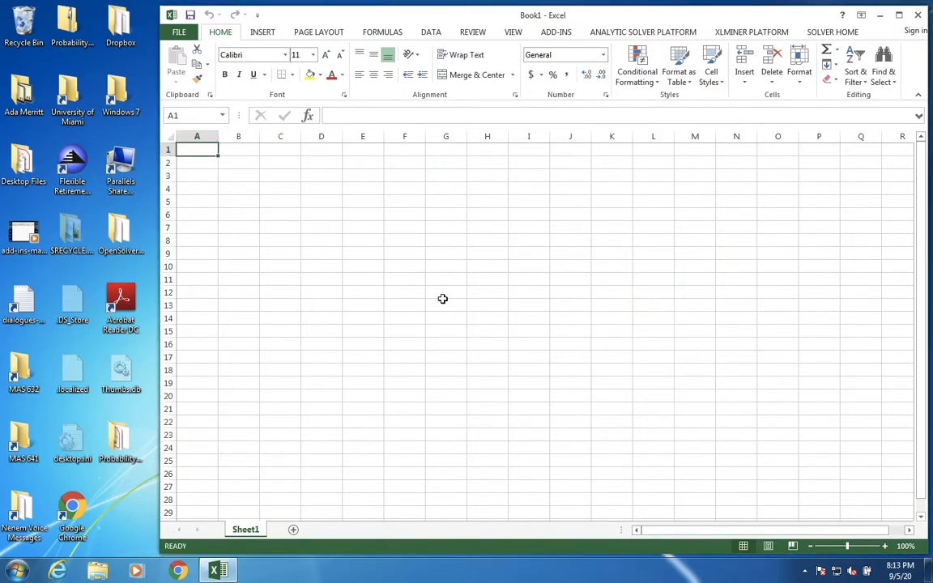
# Step: Launch TreePlan and SimVoi once more to check the re-enabled add-ins, dismissing each dialog without creating a tree or simulation
pyautogui.hotkey('ctrl', 'shift', 't')
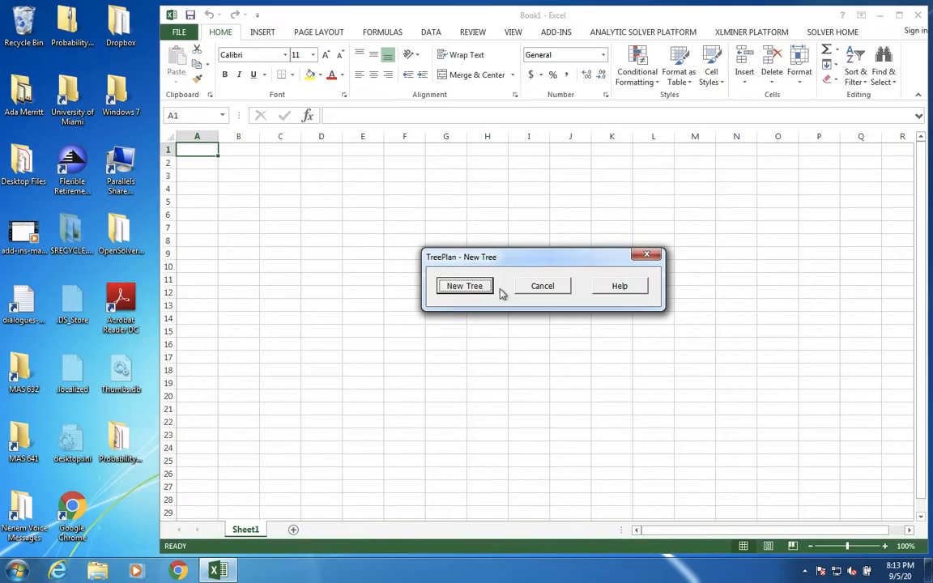
pyautogui.click(535, 287)
pyautogui.hotkey('ctrl', 'shift', 's')
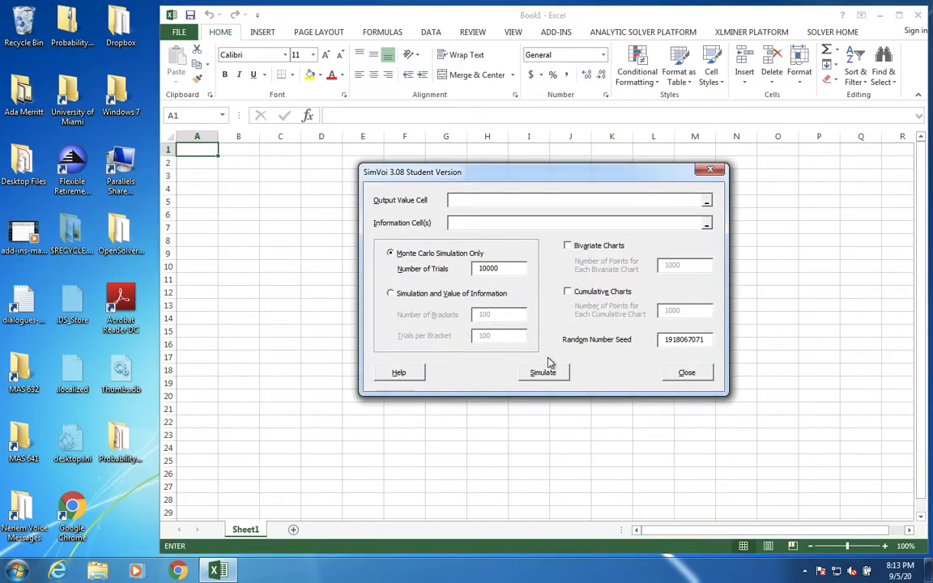
pyautogui.click(677, 375)
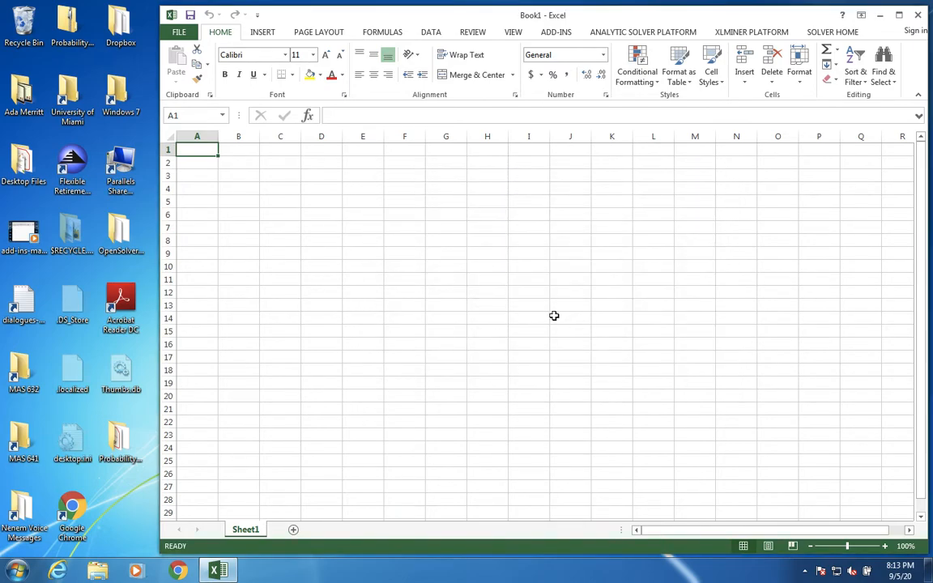